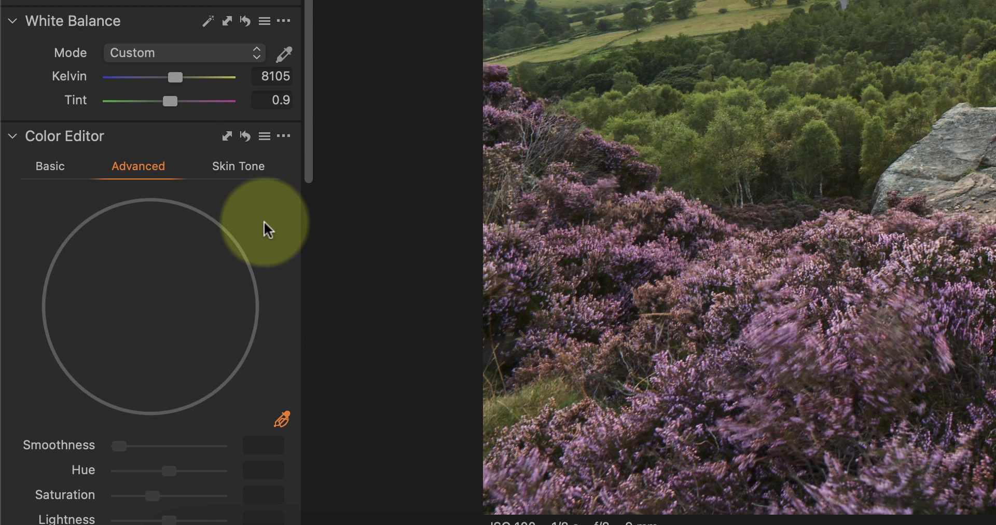
pyautogui.click(282, 422)
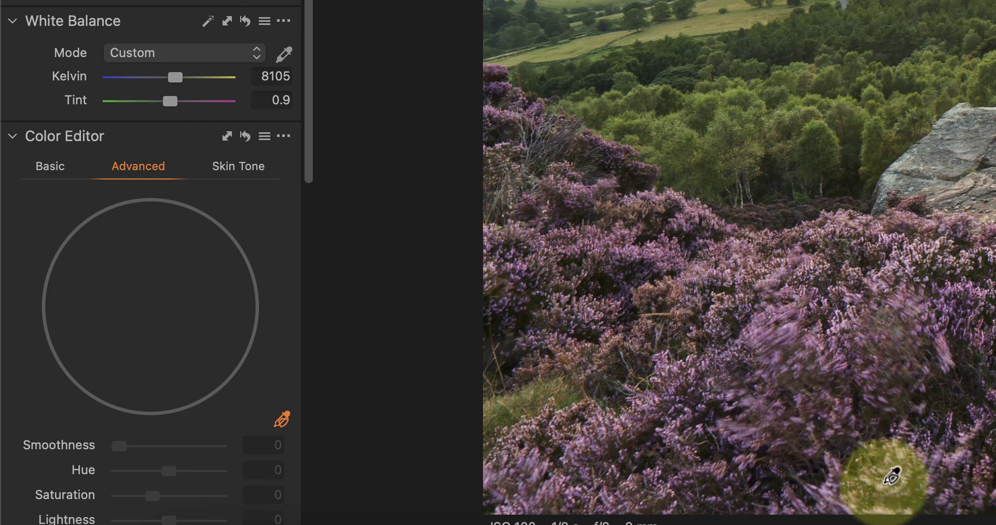
pyautogui.click(895, 477)
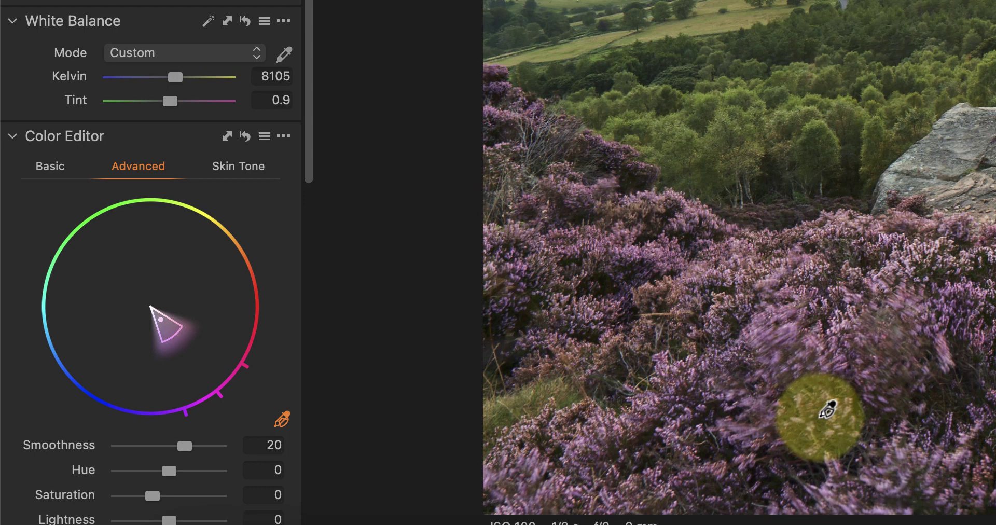
pyautogui.scroll(-5, 274, 365)
pyautogui.scroll(-5, 274, 366)
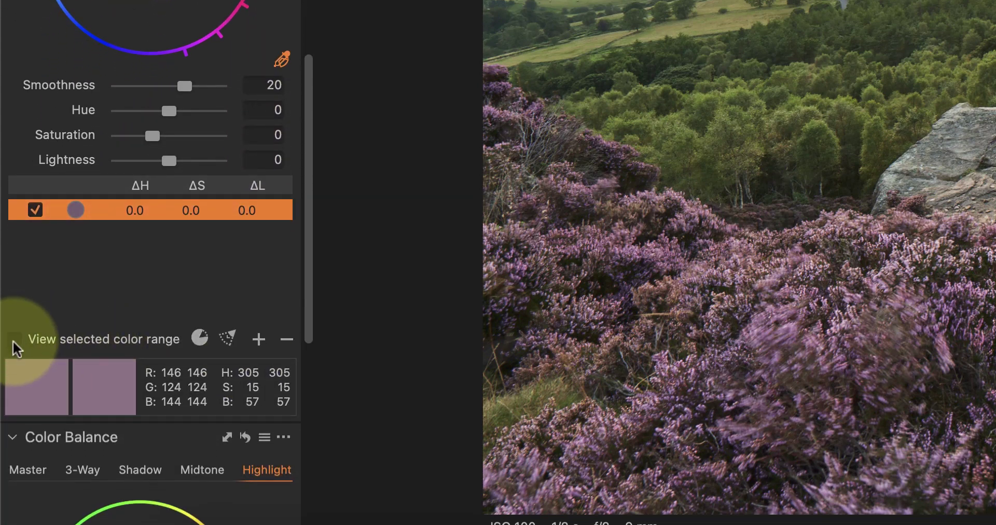
pyautogui.click(14, 340)
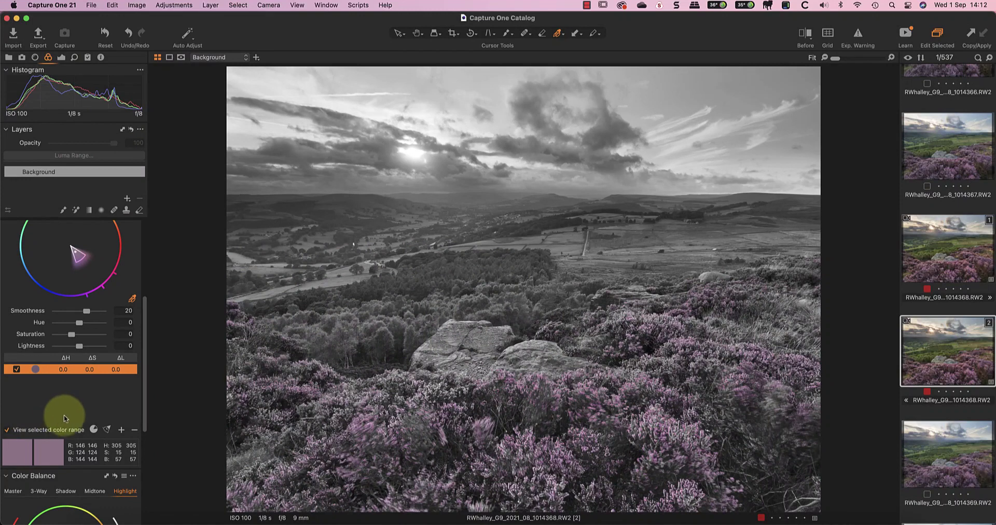
pyautogui.scroll(2, 67, 414)
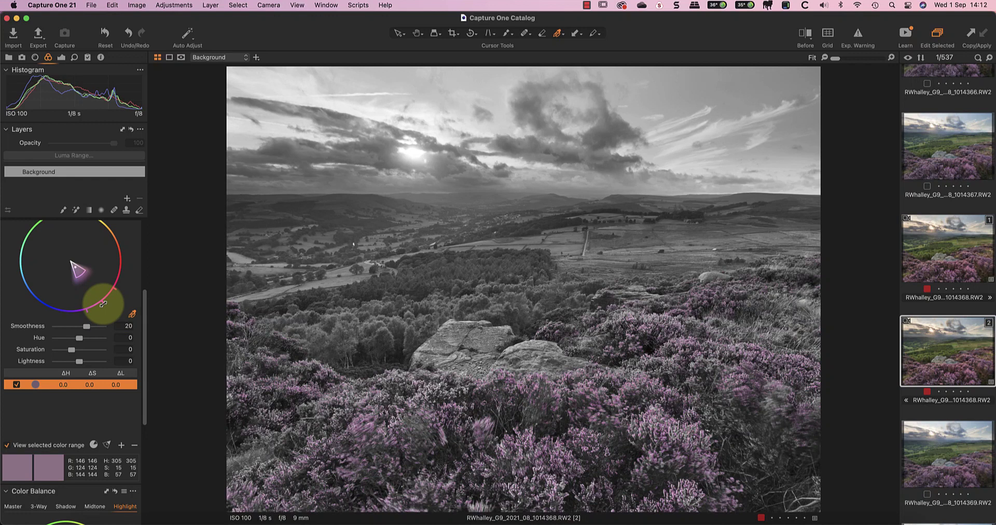
pyautogui.moveTo(103, 303); pyautogui.dragTo(47, 317)
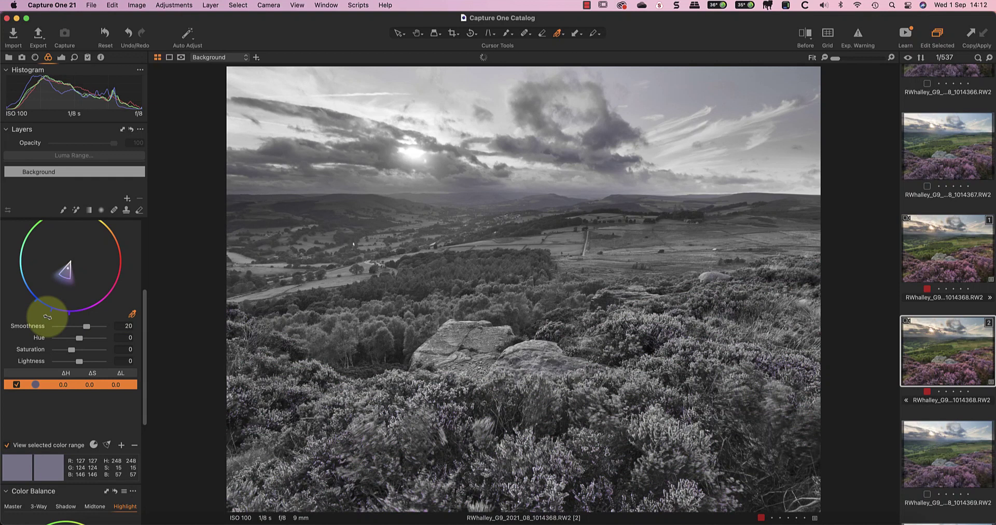
pyautogui.moveTo(47, 317); pyautogui.dragTo(90, 299)
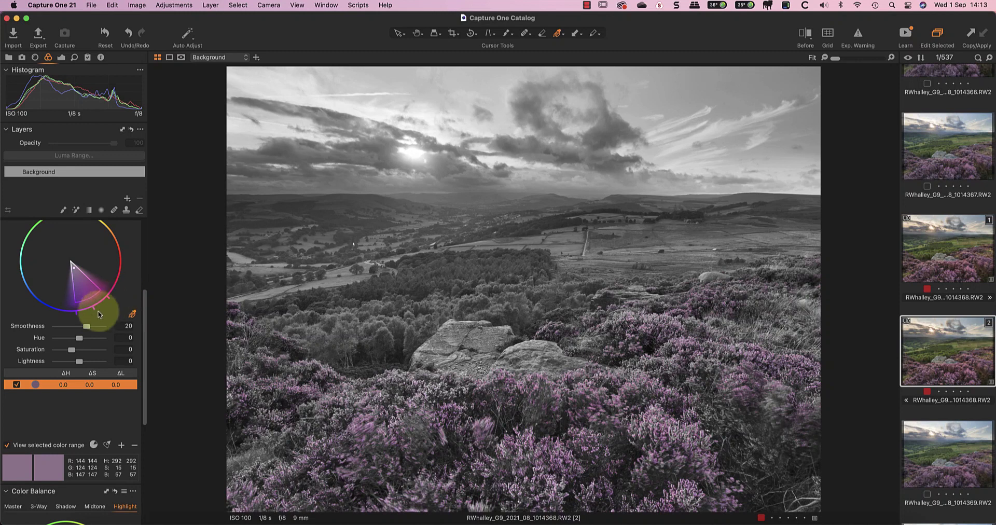
pyautogui.click(134, 447)
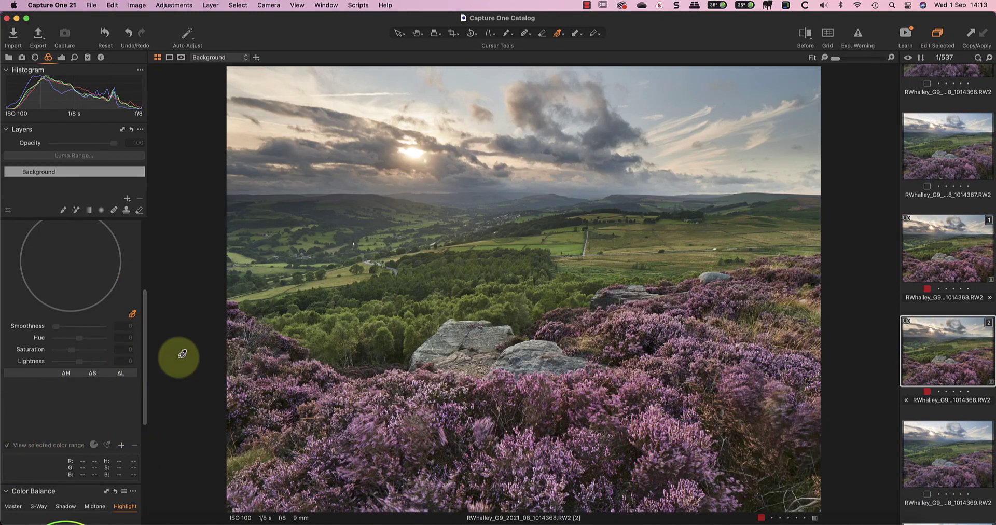
# - Sample the purple foreground heather and set that colour range's hue to 8.3 and saturation to 31.5, comparing with the adjustment off
pyautogui.click(482, 460)
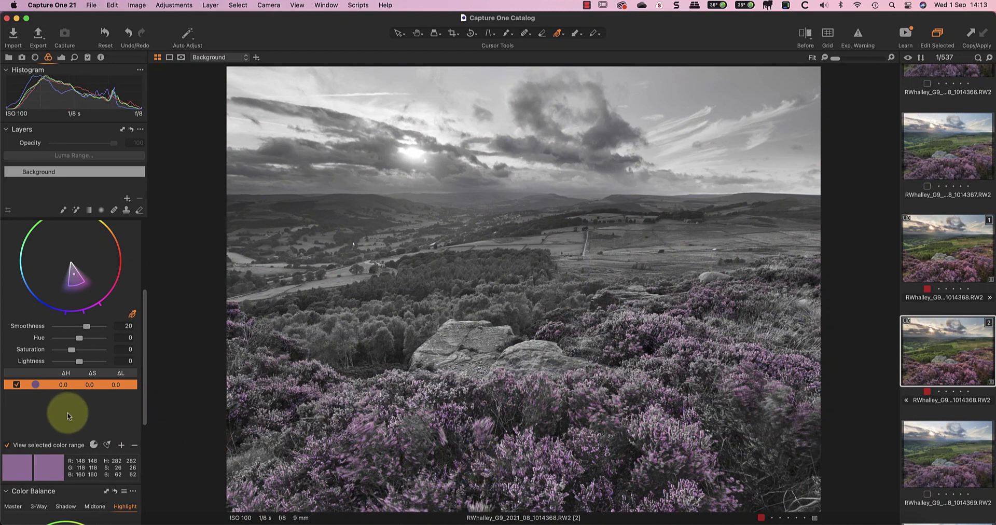
pyautogui.click(7, 445)
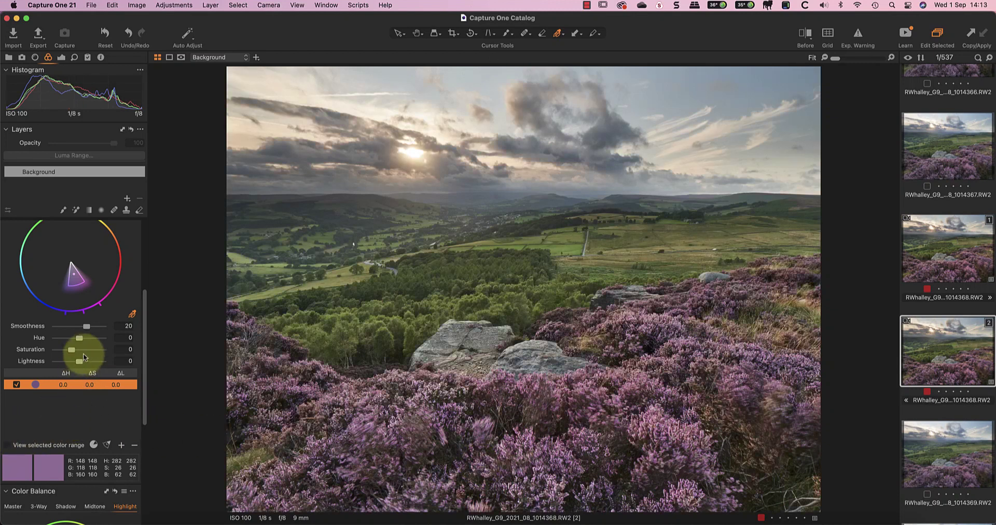
pyautogui.moveTo(79, 337)
pyautogui.mouseDown()
pyautogui.moveTo(100, 343)
pyautogui.moveTo(56, 341)
pyautogui.moveTo(79, 341)
pyautogui.moveTo(77, 351)
pyautogui.mouseUp()
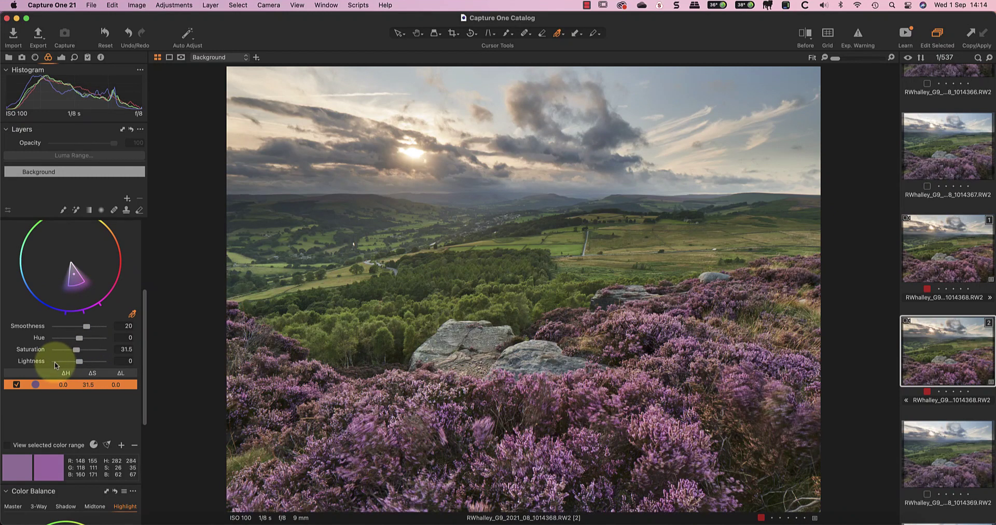
pyautogui.click(80, 340)
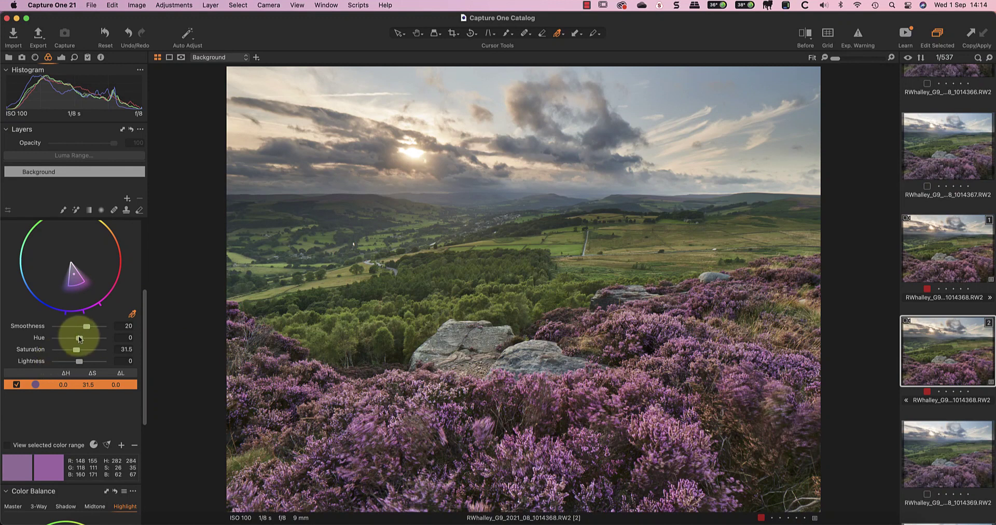
pyautogui.moveTo(79, 340); pyautogui.dragTo(86, 342)
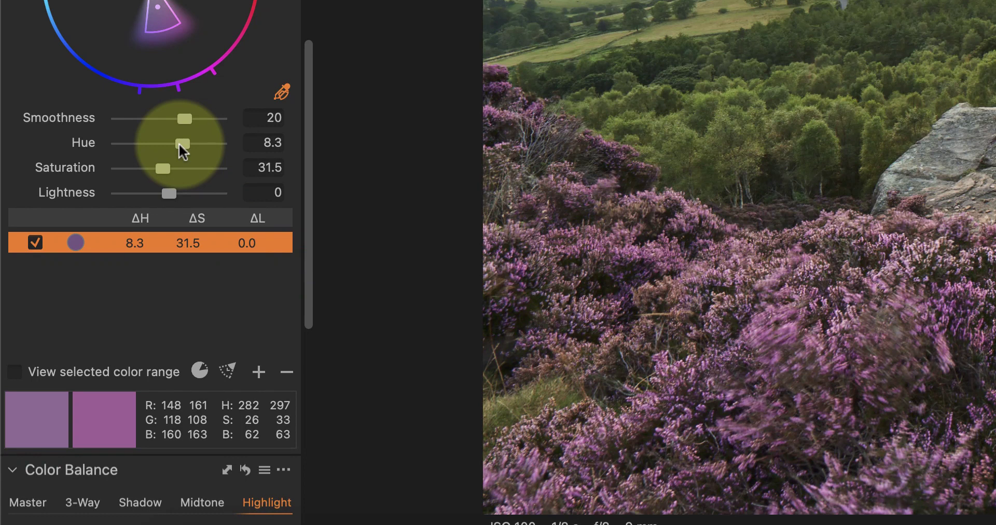
pyautogui.click(35, 244)
pyautogui.click(35, 244)
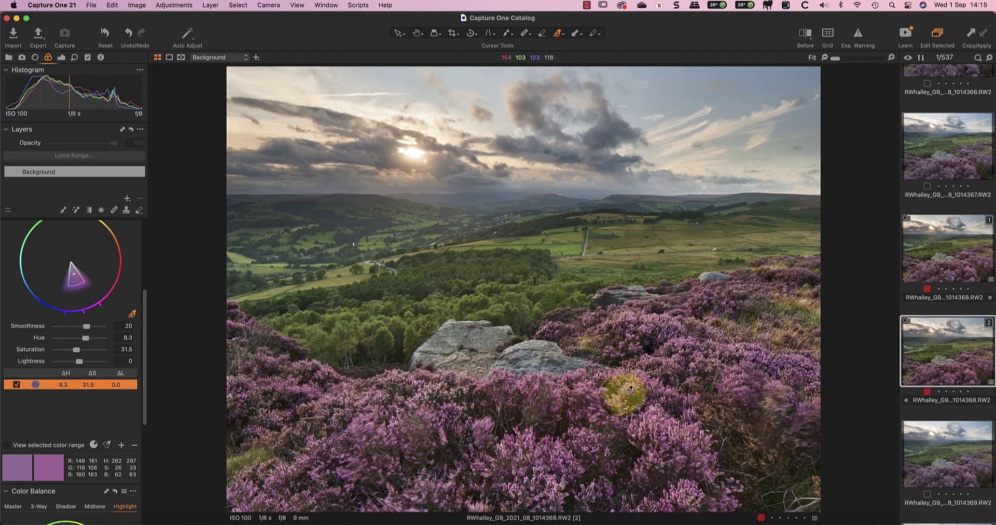
# - Sample the reddish heather as a second colour range and set its hue to -11.5 and saturation to 23.6
pyautogui.click(728, 382)
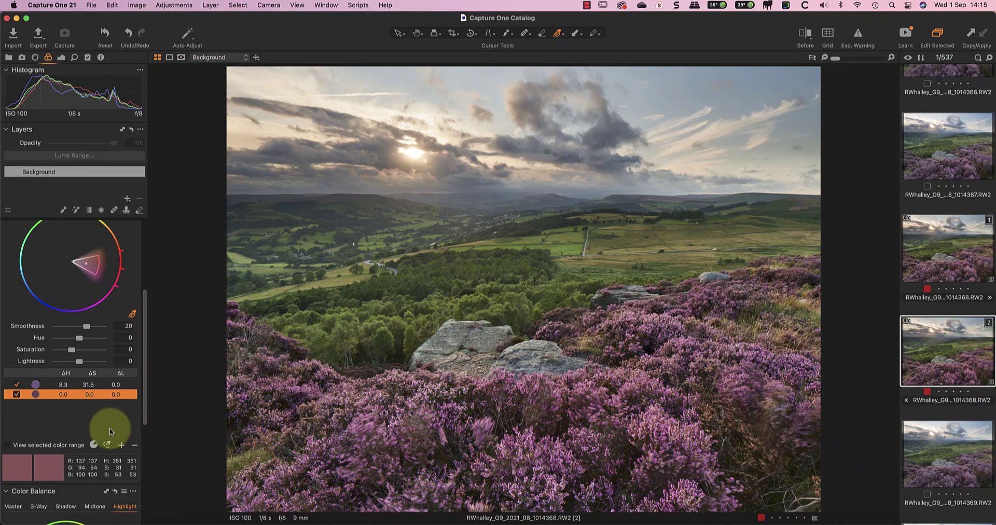
pyautogui.moveTo(81, 342); pyautogui.dragTo(73, 341)
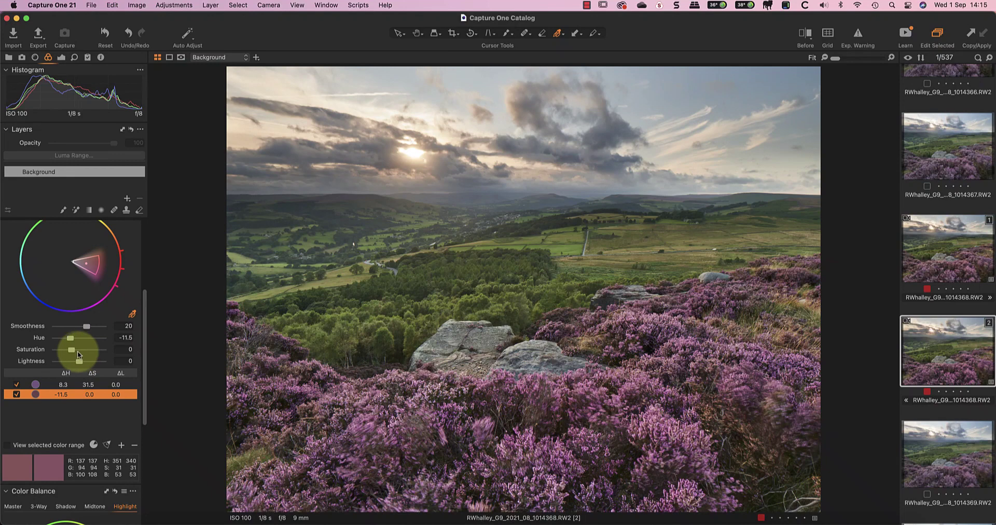
pyautogui.moveTo(79, 350); pyautogui.dragTo(76, 350)
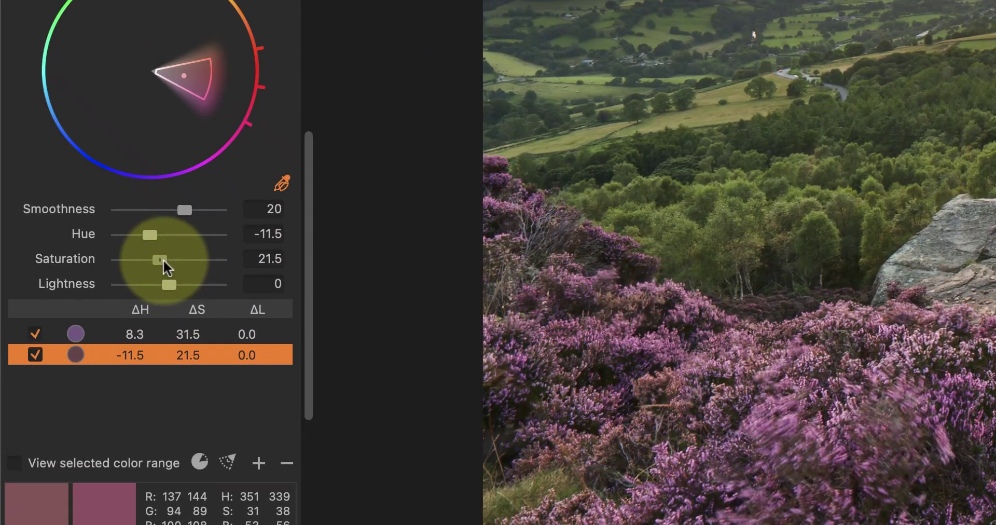
pyautogui.moveTo(164, 259); pyautogui.dragTo(165, 259)
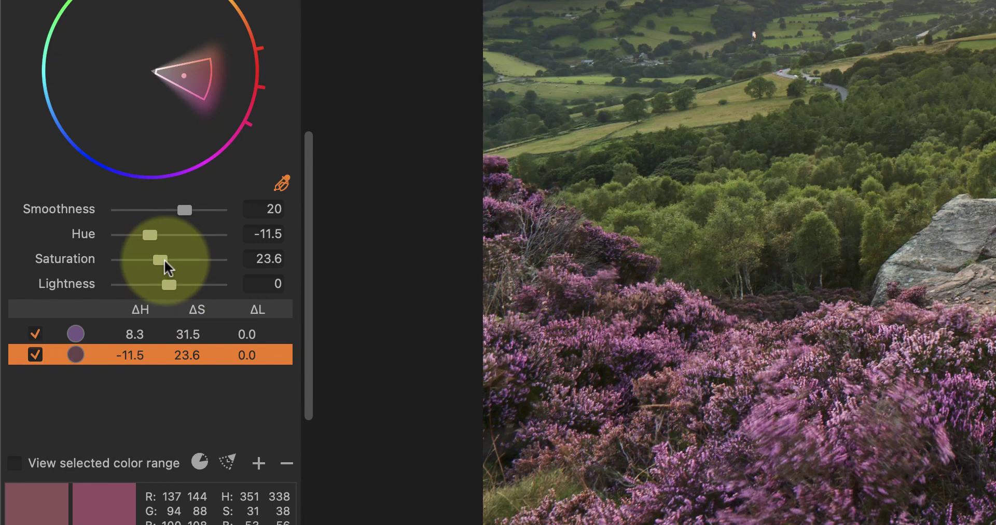
pyautogui.click(78, 335)
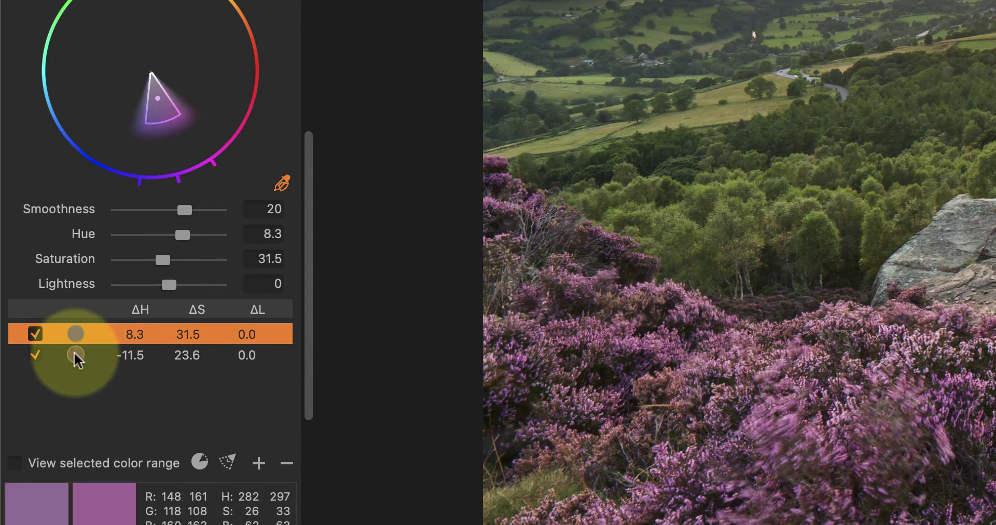
pyautogui.click(77, 357)
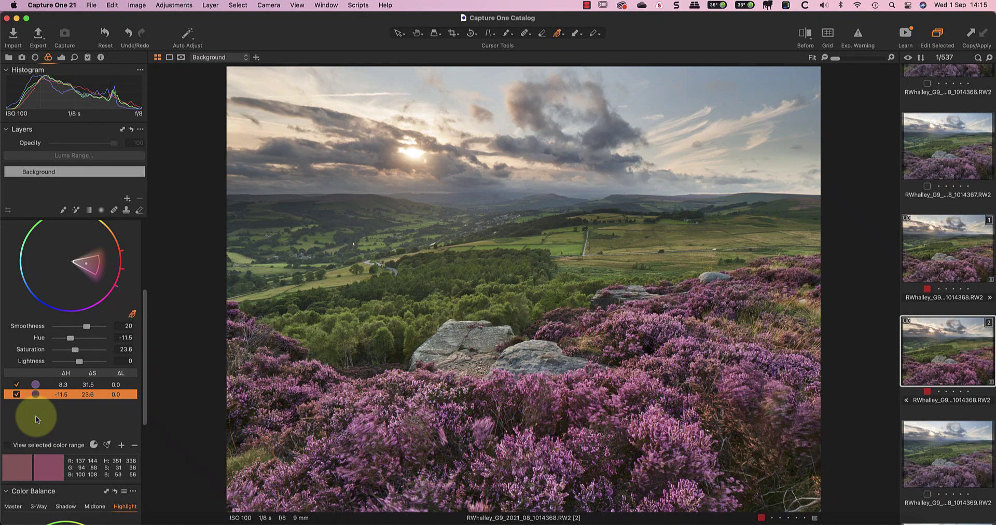
# - Sample the blue sky, expand its colour range using the selection preview, and set its hue to 10.7 and saturation to 21.6
pyautogui.click(641, 109)
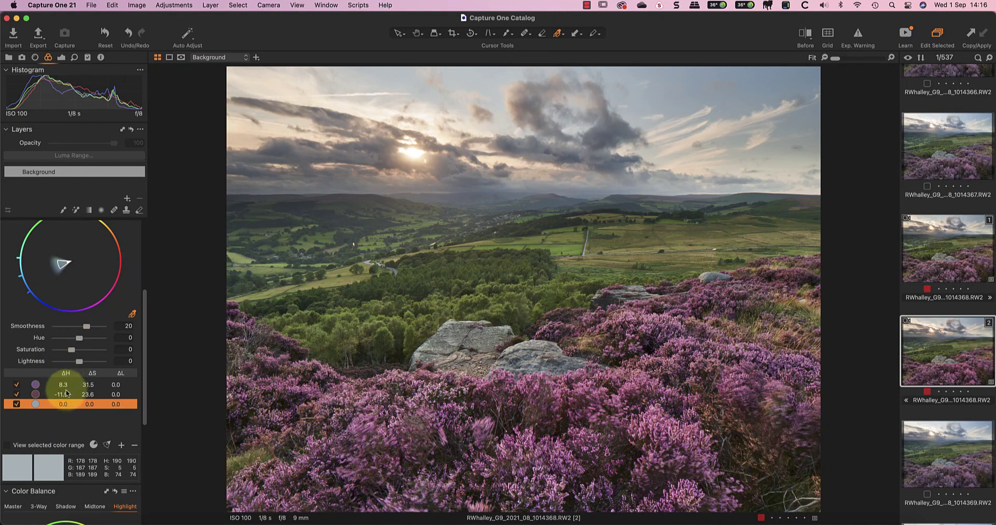
pyautogui.scroll(-3, 55, 425)
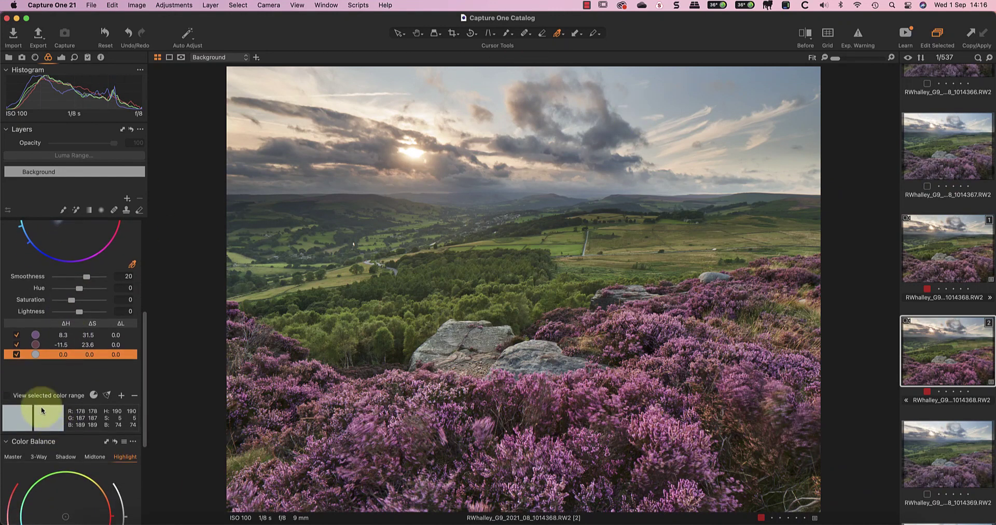
pyautogui.click(7, 395)
pyautogui.scroll(2, 45, 389)
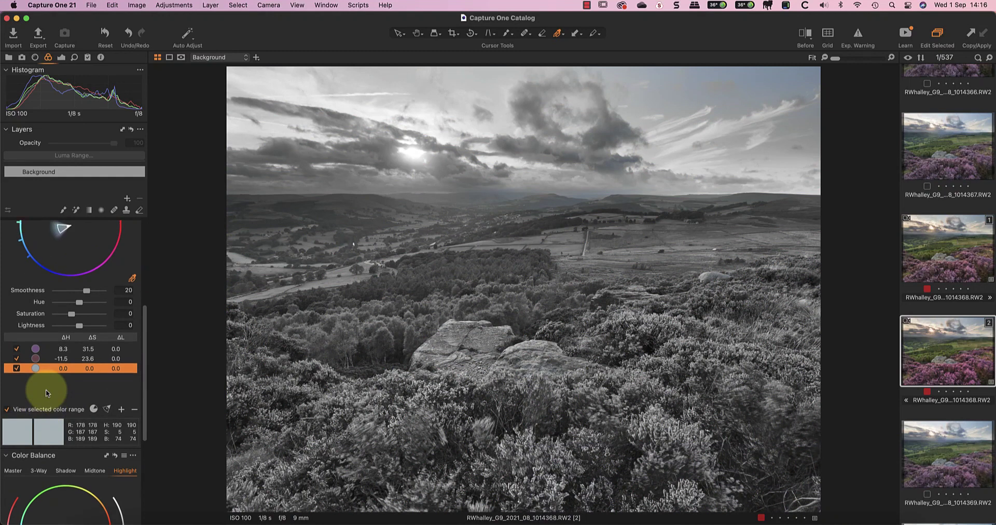
pyautogui.scroll(3, 46, 389)
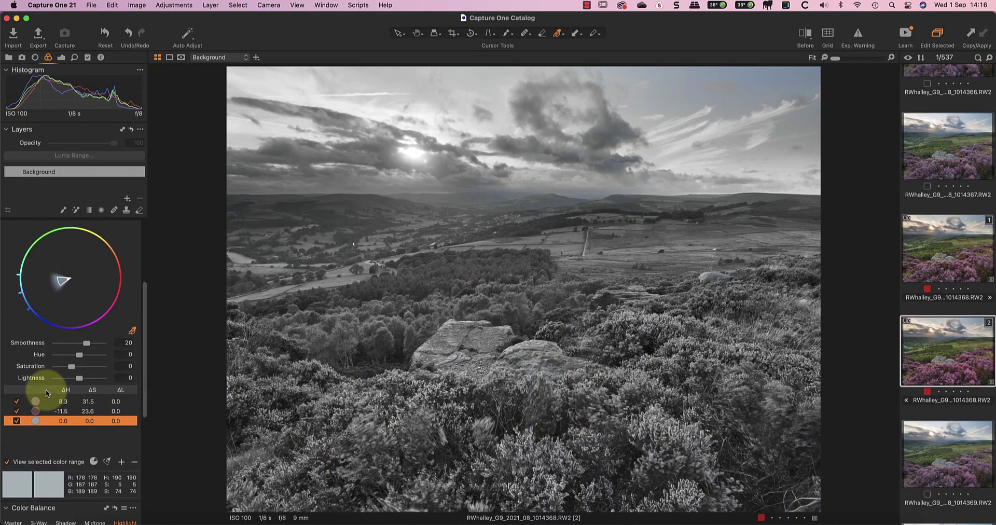
pyautogui.moveTo(52, 280); pyautogui.dragTo(42, 289)
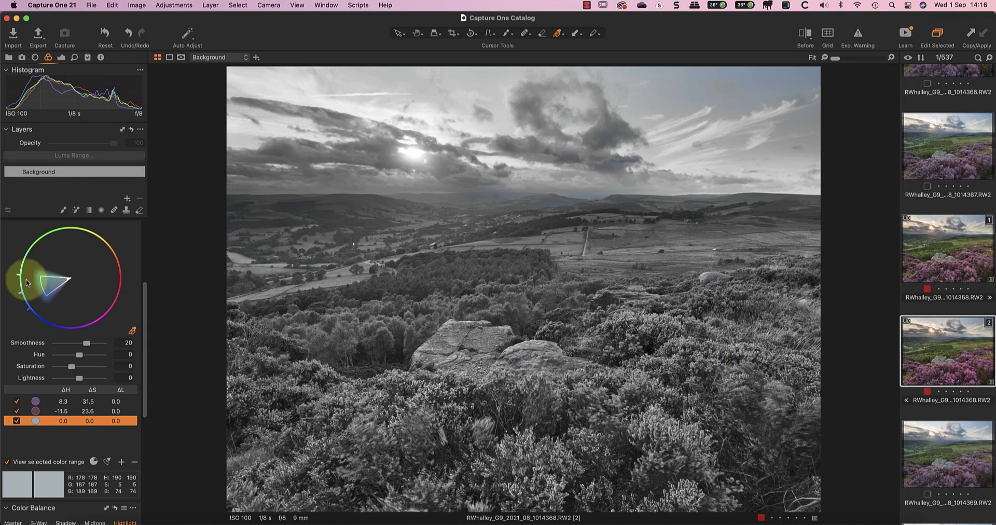
pyautogui.moveTo(18, 275); pyautogui.dragTo(19, 263)
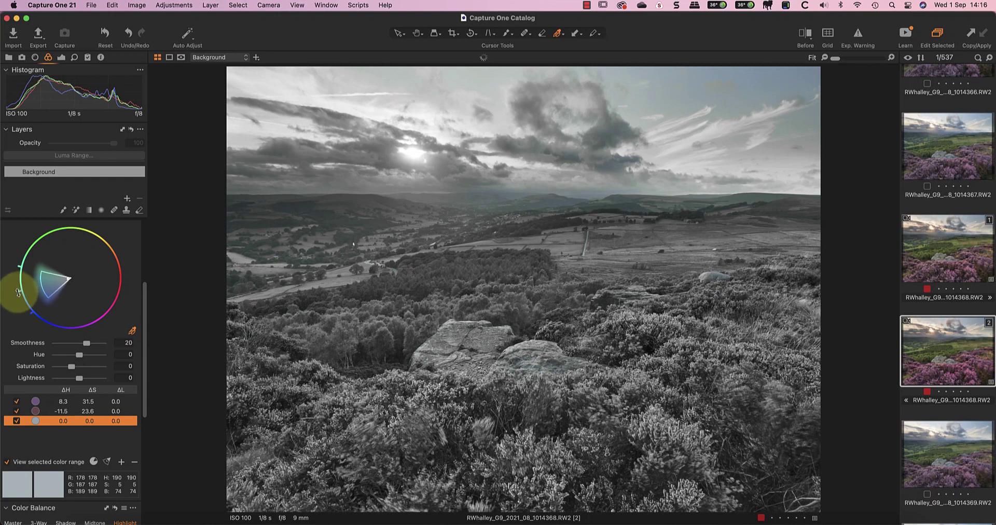
pyautogui.click(7, 462)
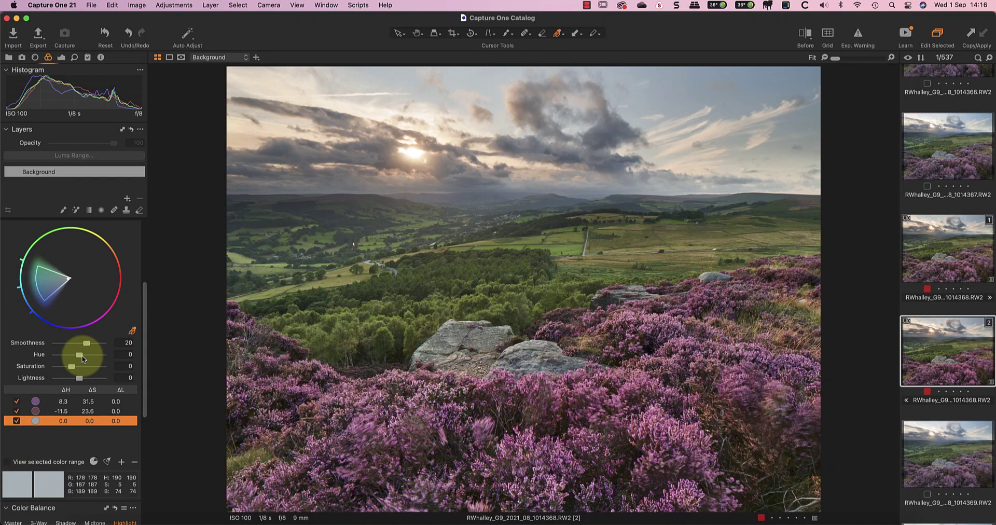
pyautogui.moveTo(81, 357)
pyautogui.mouseDown()
pyautogui.moveTo(92, 356)
pyautogui.moveTo(77, 366)
pyautogui.mouseUp()
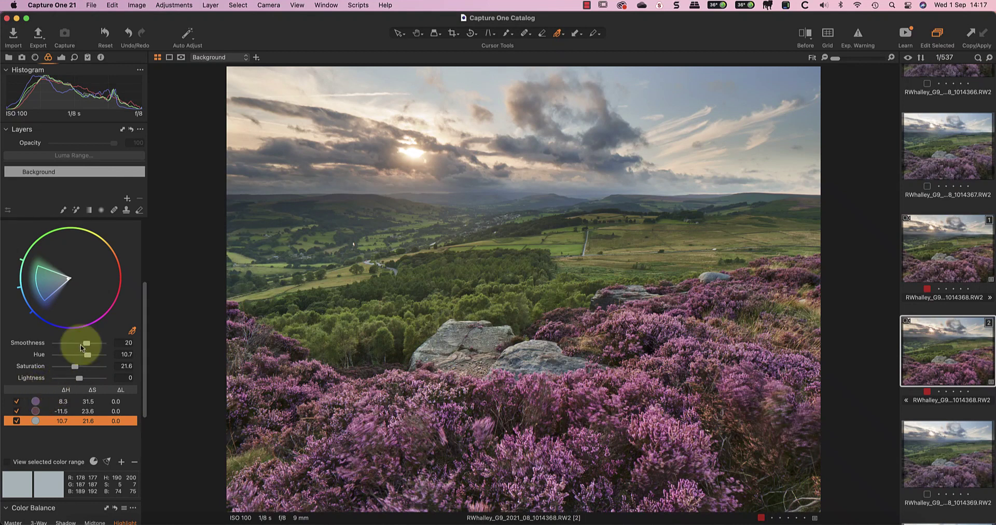
# - Sample the bright warm cloud near the sun and expand its colour range outward and toward yellow-green, checking it in the selection preview
pyautogui.click(449, 135)
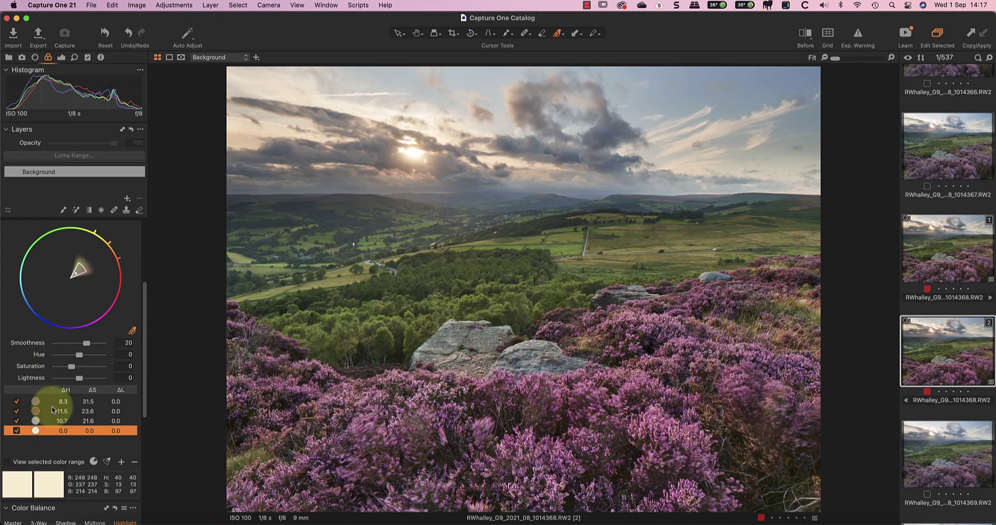
pyautogui.scroll(-2, 47, 453)
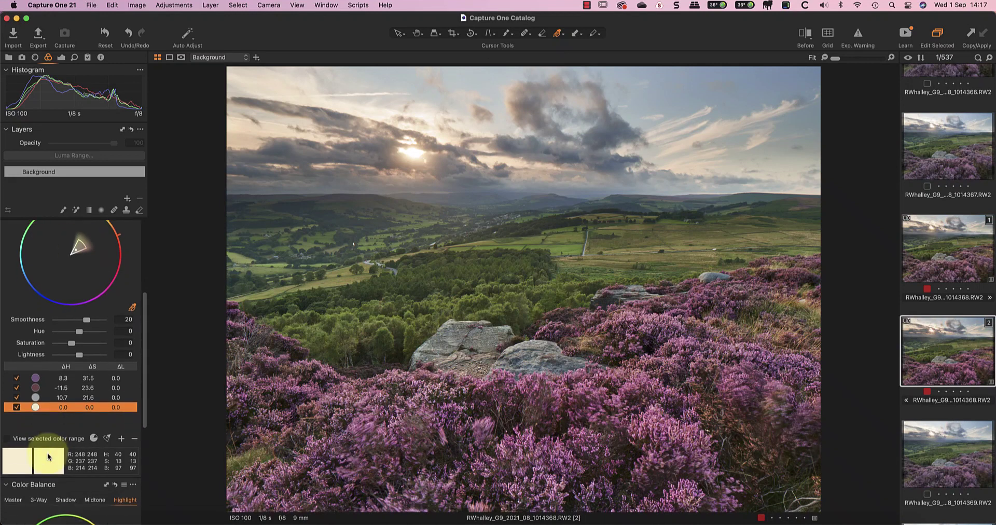
pyautogui.click(7, 439)
pyautogui.scroll(3, 38, 430)
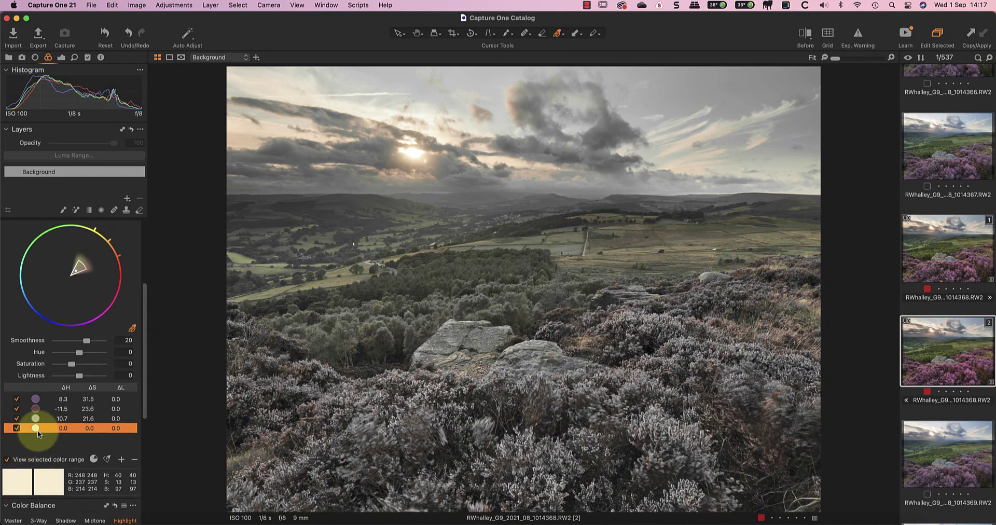
pyautogui.moveTo(83, 305); pyautogui.dragTo(94, 280)
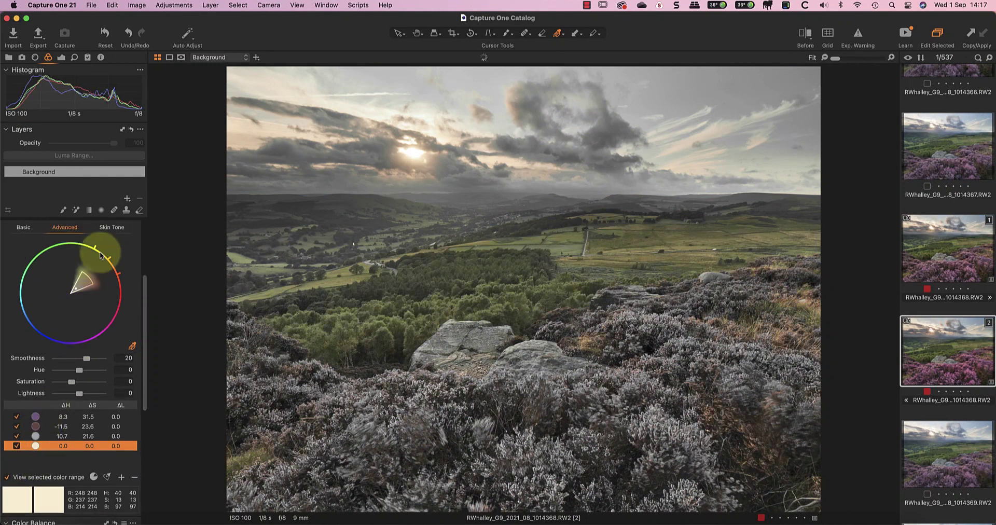
pyautogui.moveTo(94, 244); pyautogui.dragTo(87, 244)
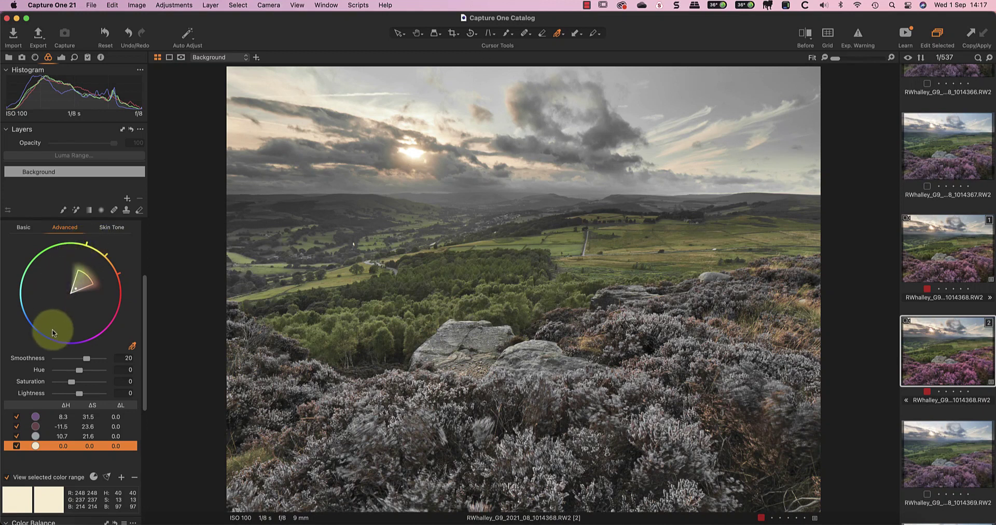
pyautogui.click(7, 478)
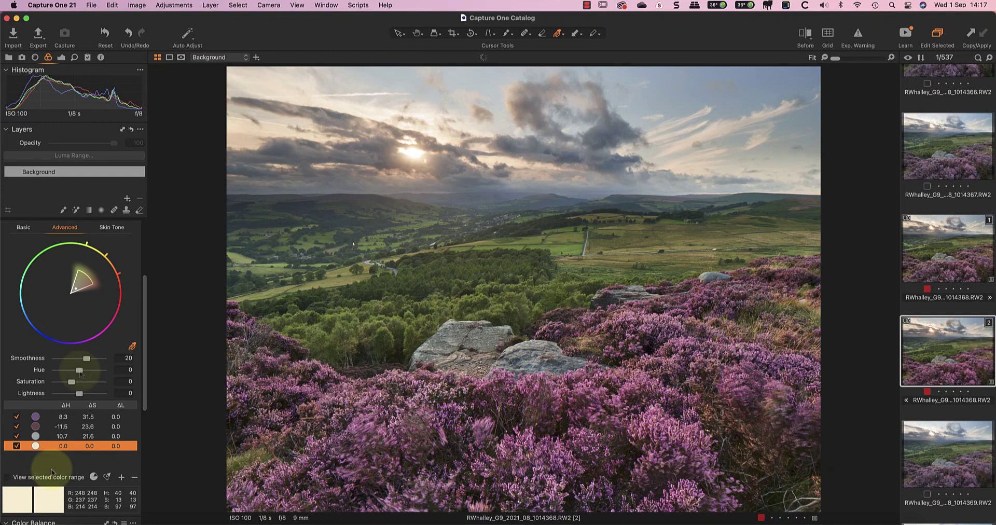
# - Set the warm colour range's hue to -7.3, saturation to 19.5 and lightness to 12.6, leaving its smoothness at 20
pyautogui.moveTo(81, 373)
pyautogui.mouseDown()
pyautogui.moveTo(71, 372)
pyautogui.moveTo(76, 383)
pyautogui.mouseUp()
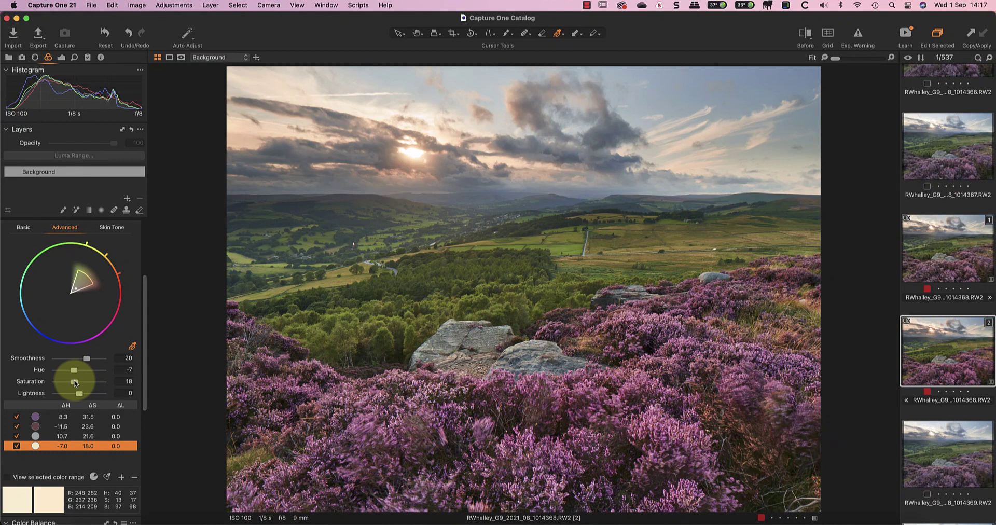
pyautogui.moveTo(79, 393); pyautogui.dragTo(83, 374)
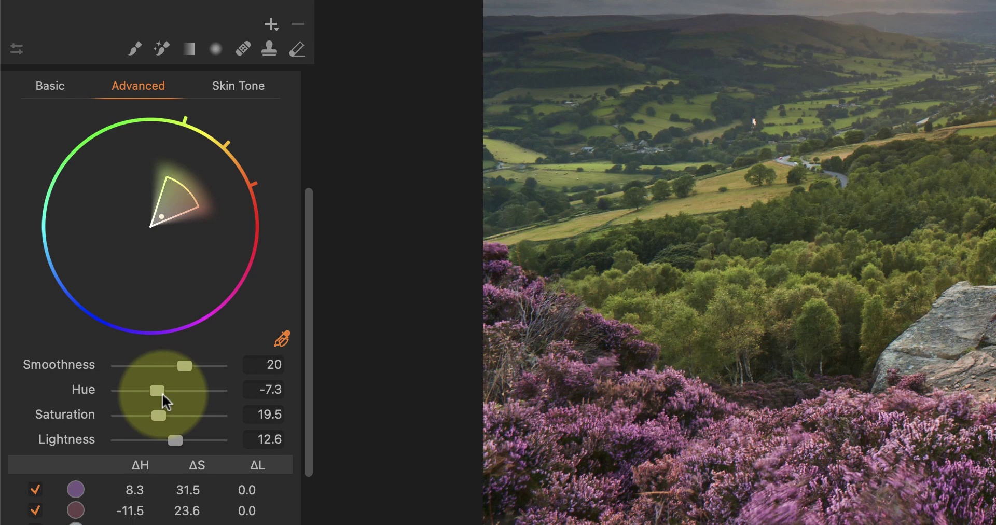
pyautogui.moveTo(184, 367); pyautogui.dragTo(221, 373)
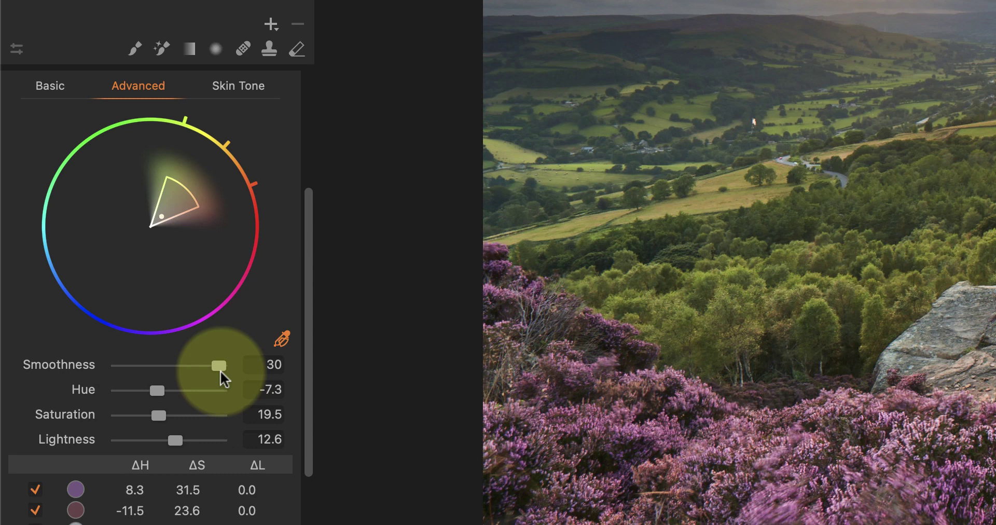
pyautogui.doubleClick(219, 366)
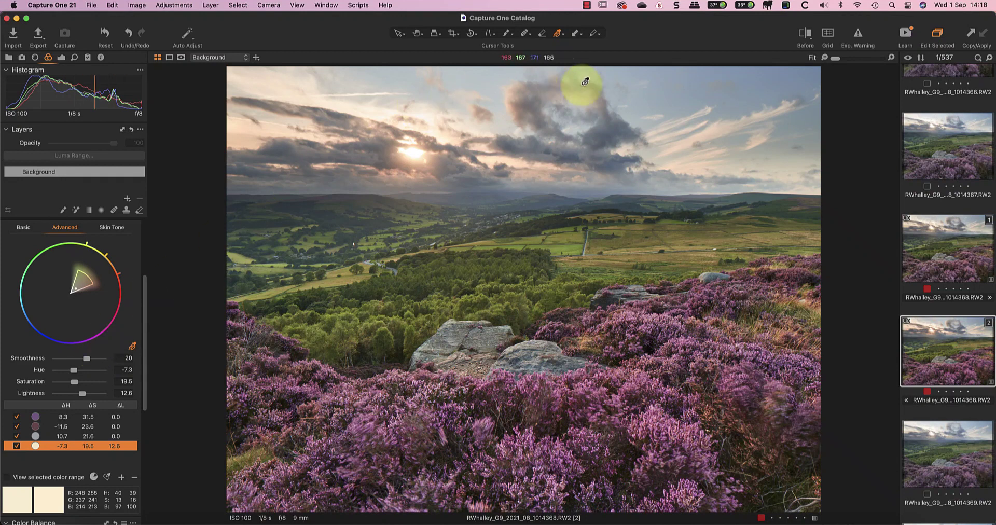
# - Compare the edited landscape with its unedited version using the before/after view
pyautogui.moveTo(805, 35); pyautogui.dragTo(805, 35)
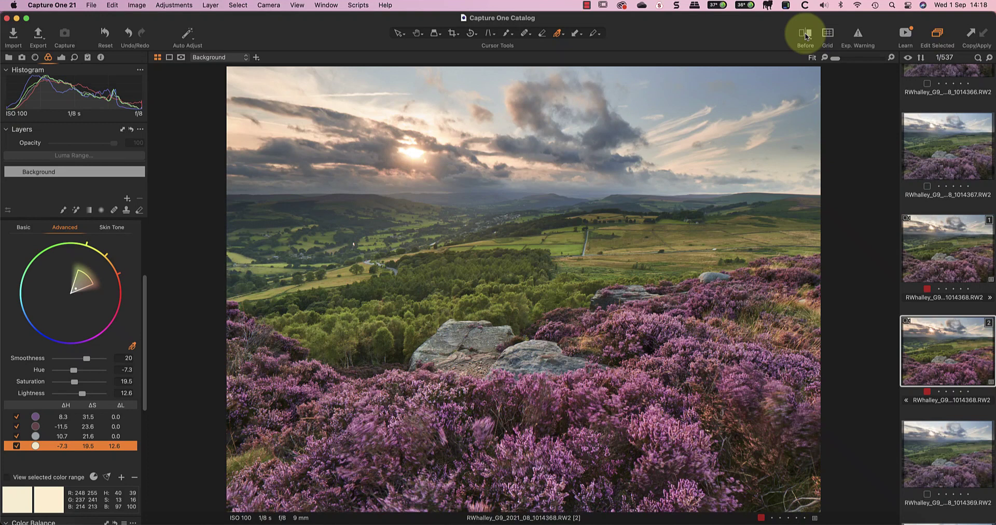
pyautogui.click(805, 35)
pyautogui.click(805, 36)
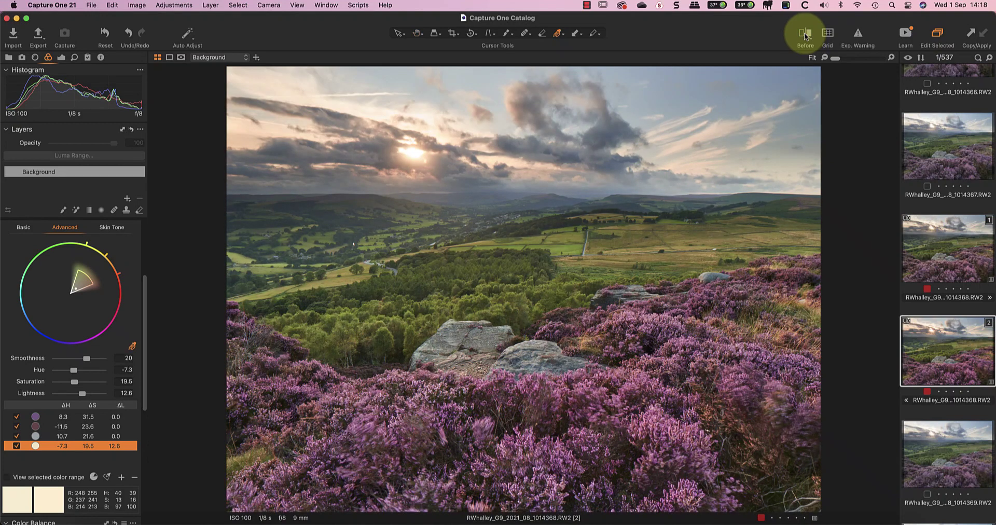